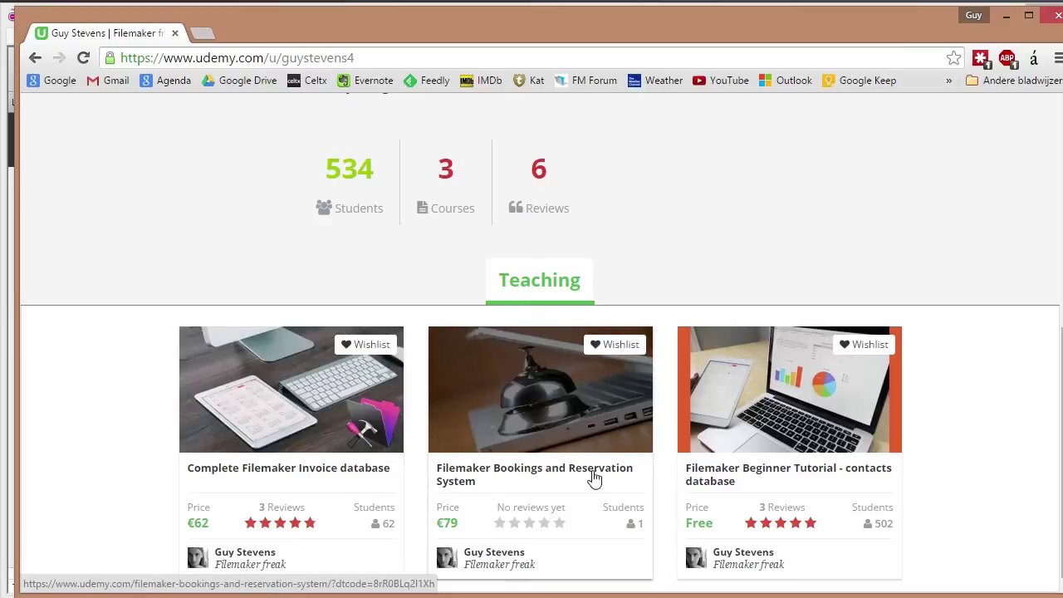
Switch to the Hotel database in FileMaker Pro Advanced and view the room details and the list of all rooms.
left_click(422, 597)
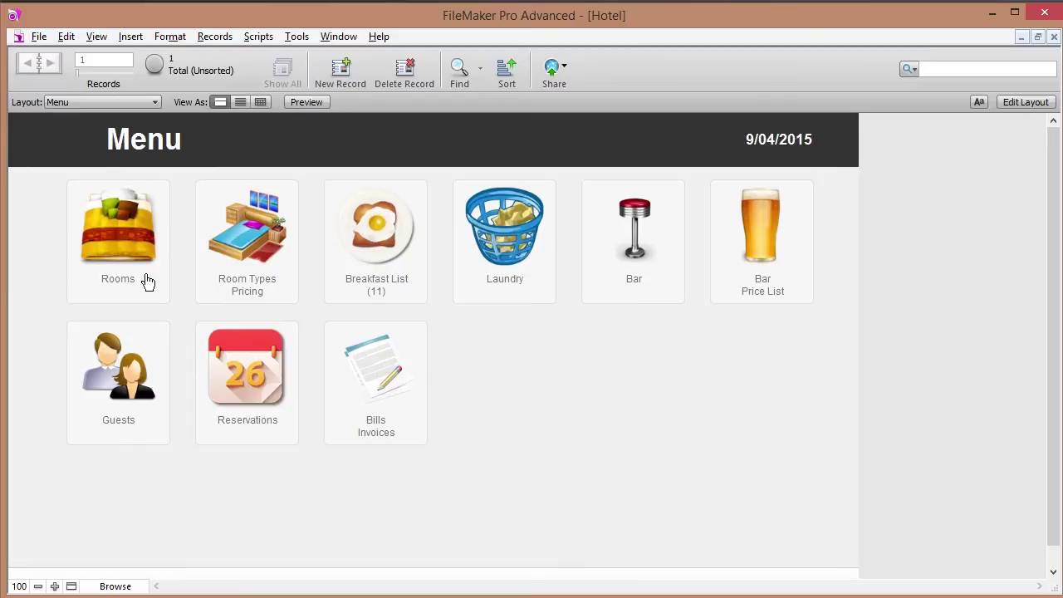
left_click(121, 246)
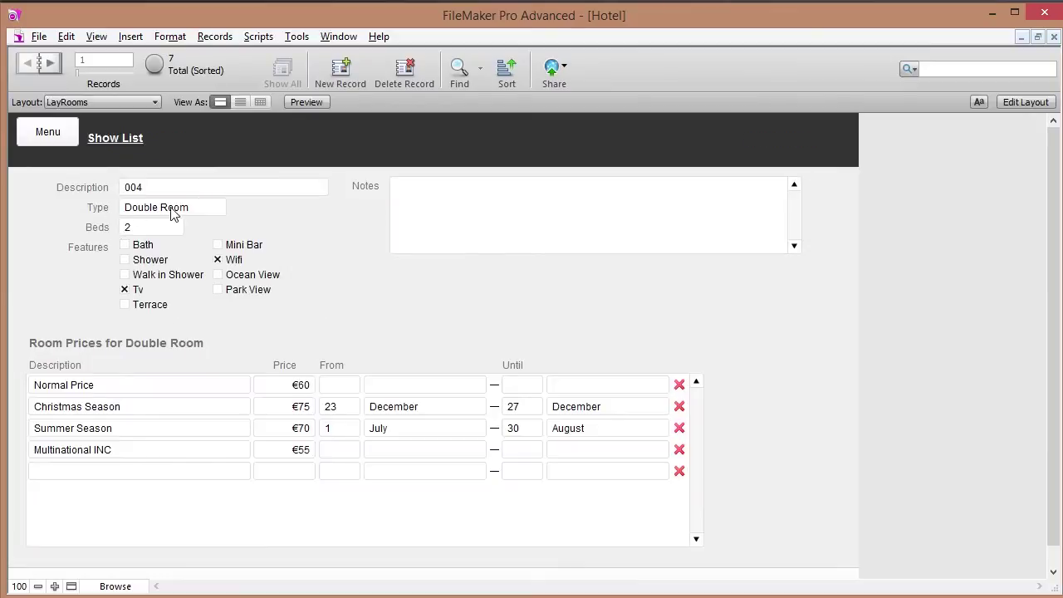
left_click(116, 141)
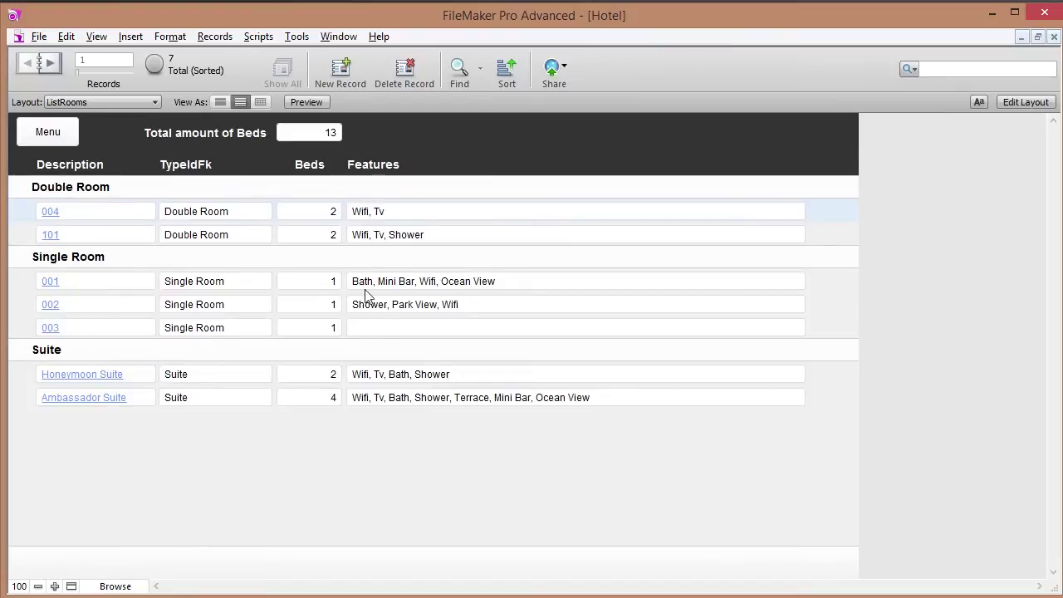
left_click(47, 134)
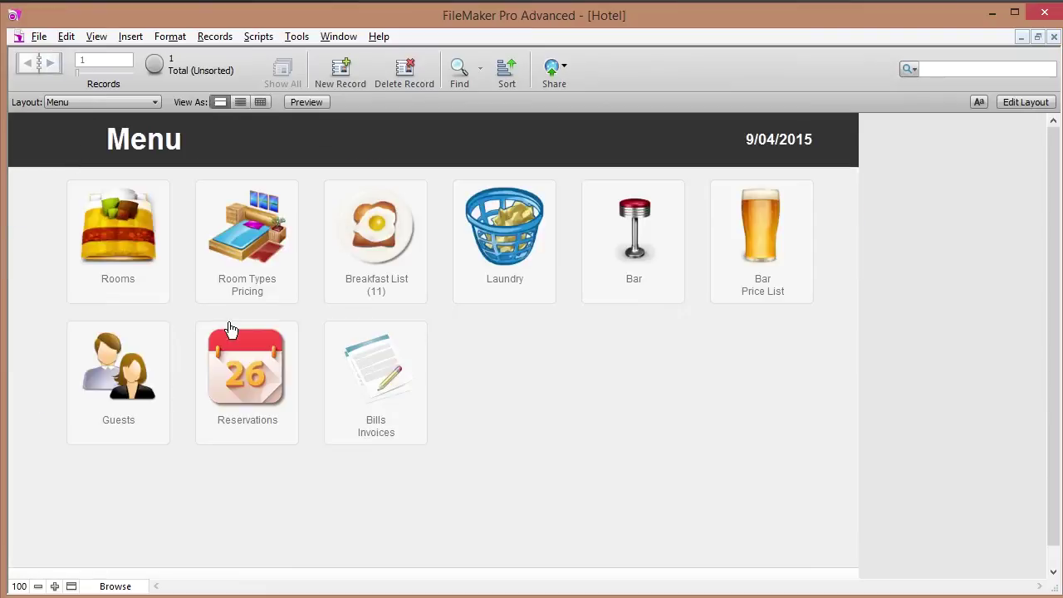
Look through the reservations' available rooms and the booking list, ending on the available rooms.
left_click(262, 384)
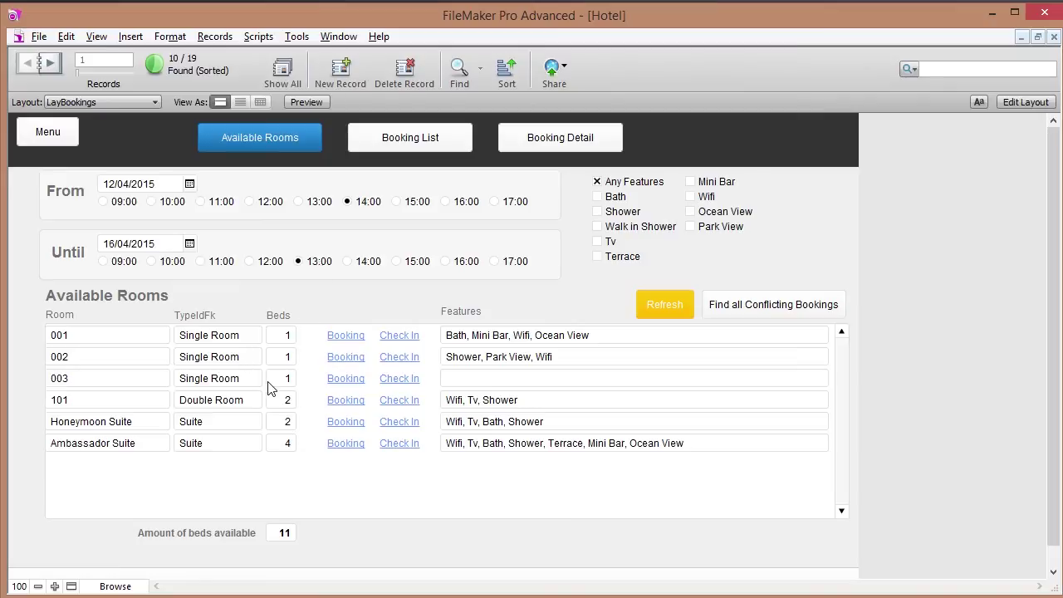
left_click(410, 140)
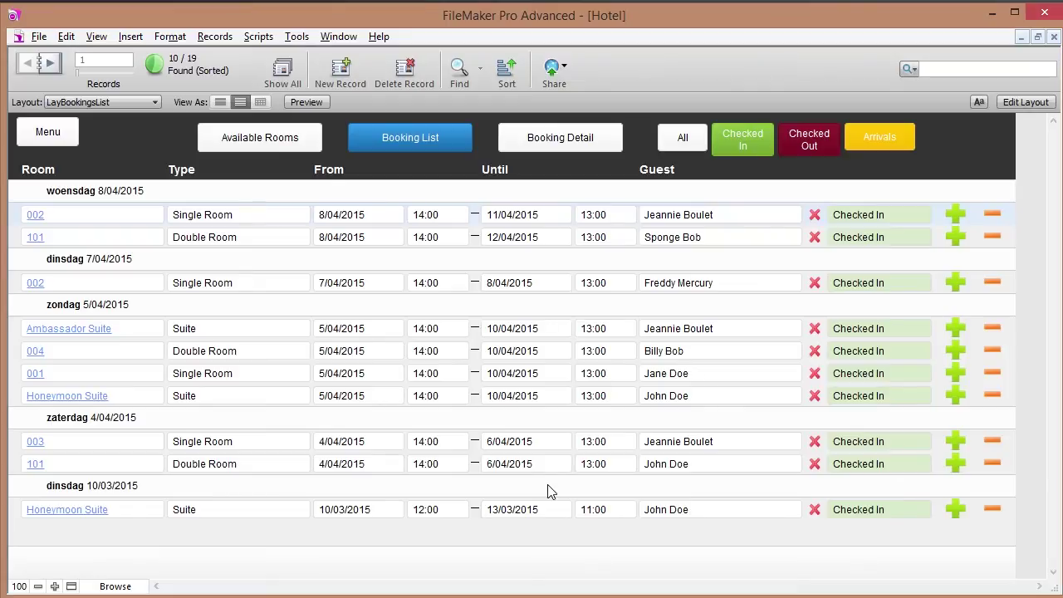
left_click(279, 148)
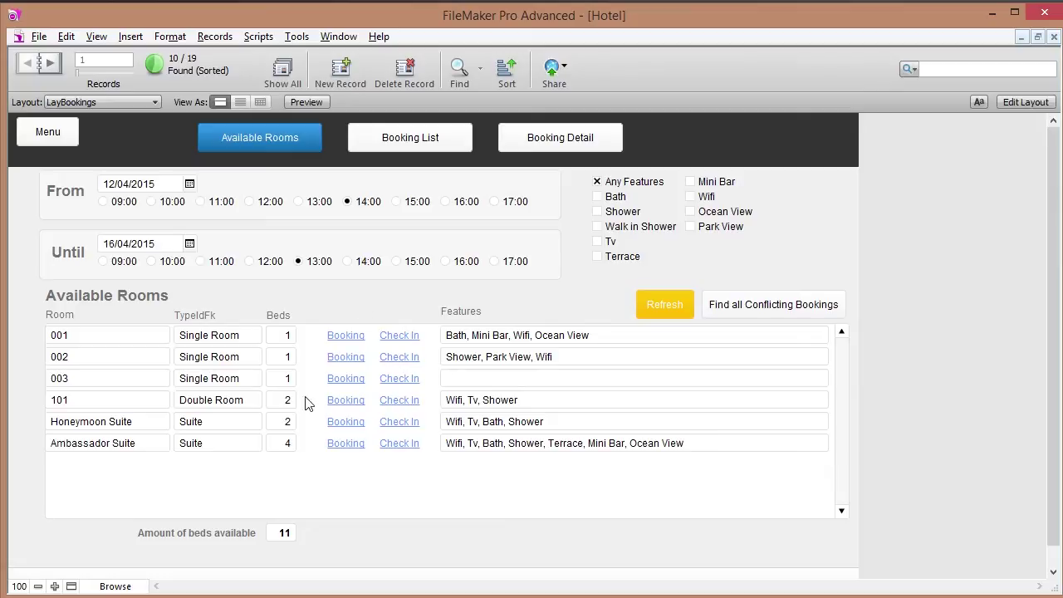
Book single room 001 at the Normal Price, leaving the guest unassigned.
left_click(346, 336)
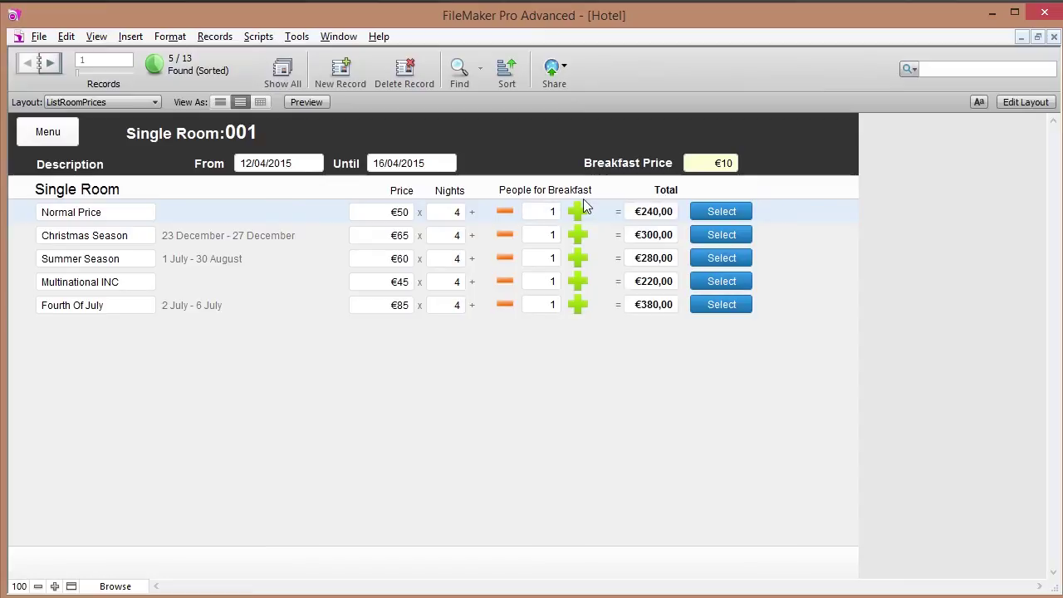
left_click(723, 213)
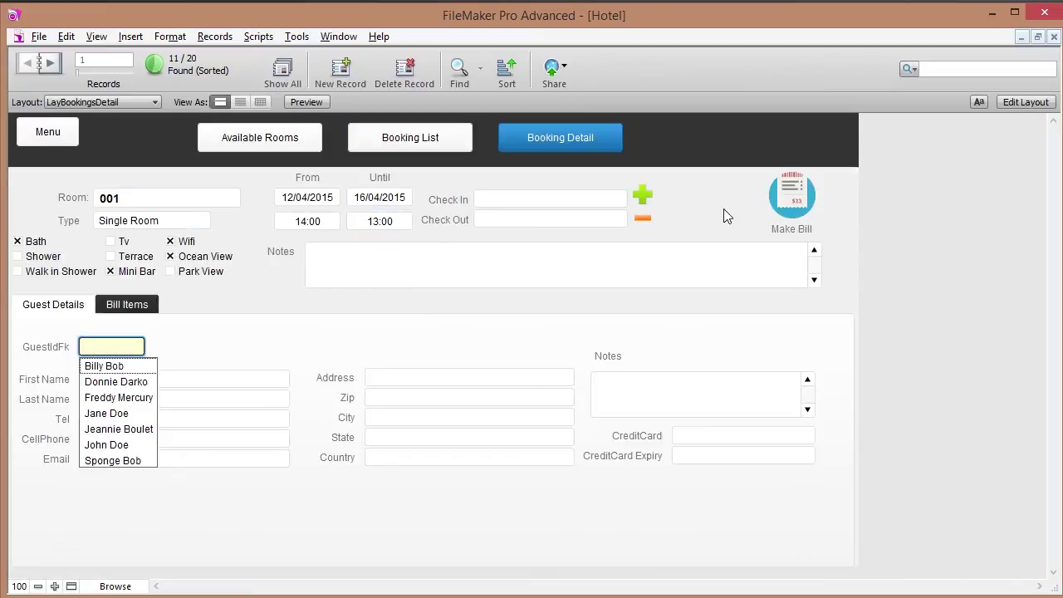
left_click(186, 352)
left_click(116, 348)
left_click(165, 356)
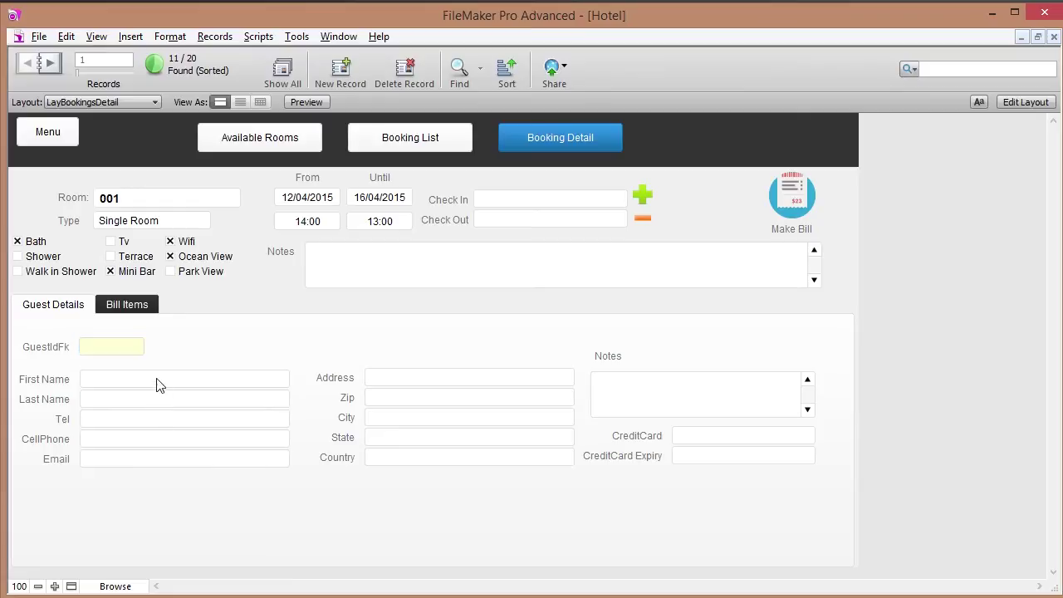
Review the bill items of the room 001 booking and assign an existing guest to it.
left_click(122, 306)
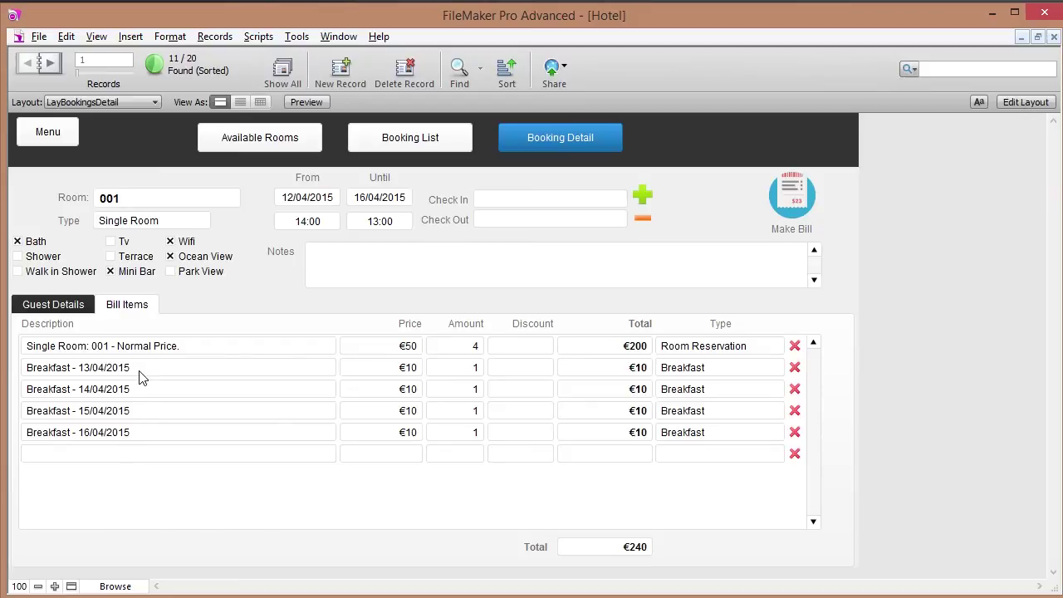
left_click(78, 306)
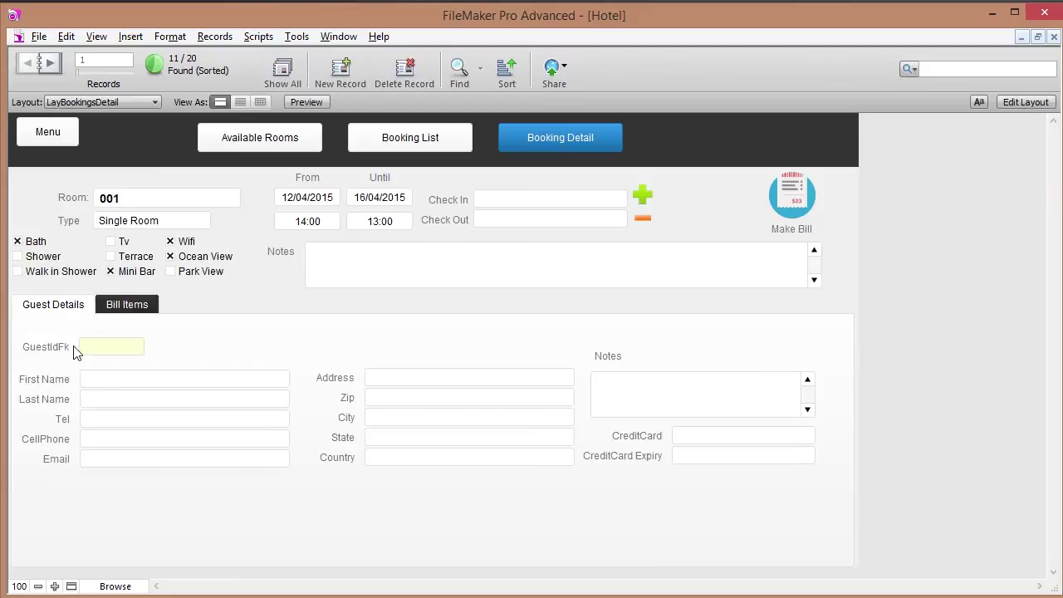
left_click(107, 346)
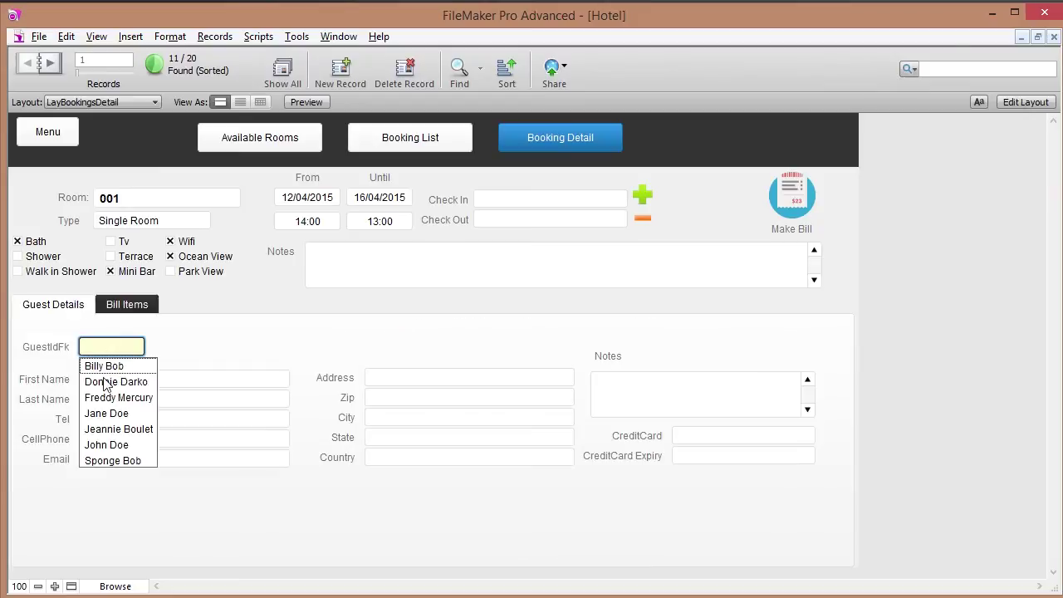
left_click(112, 432)
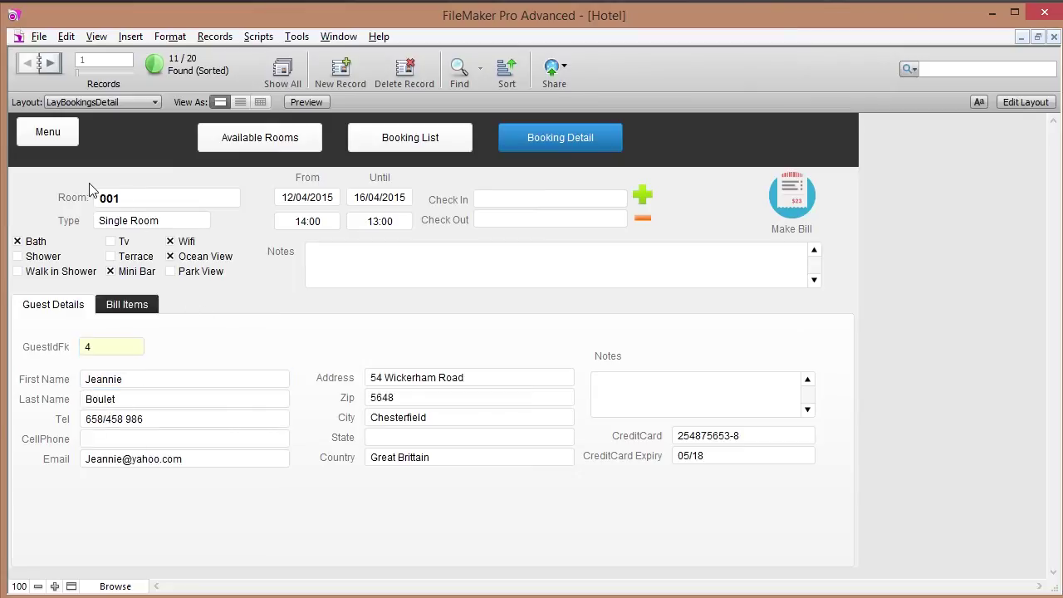
Check off the 9/04/2015 breakfasts for rooms 101, Honeymoon Suite, 004 and 002 in the breakfast list.
left_click(60, 139)
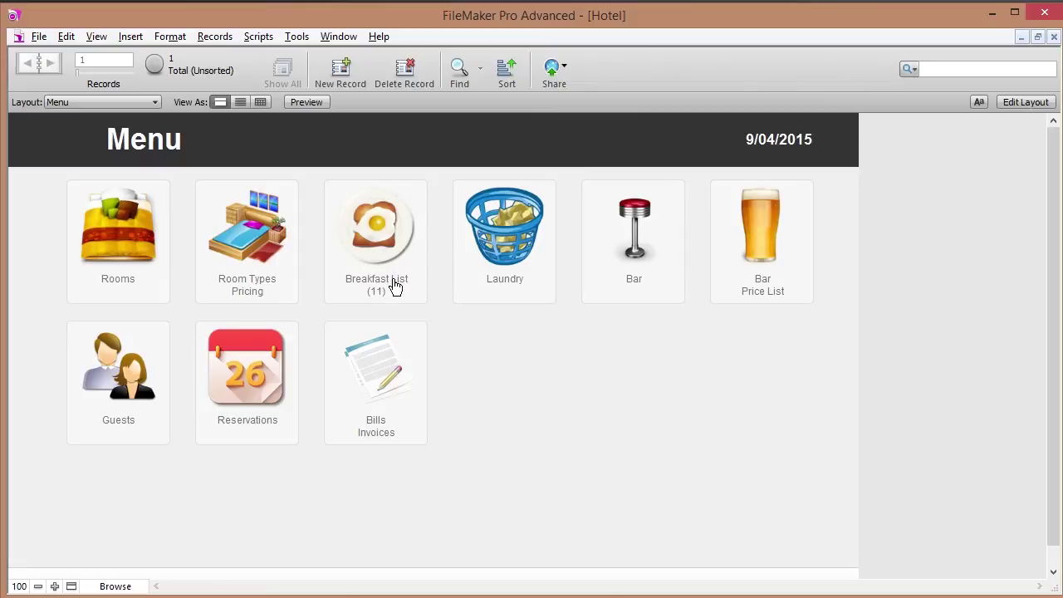
left_click(395, 286)
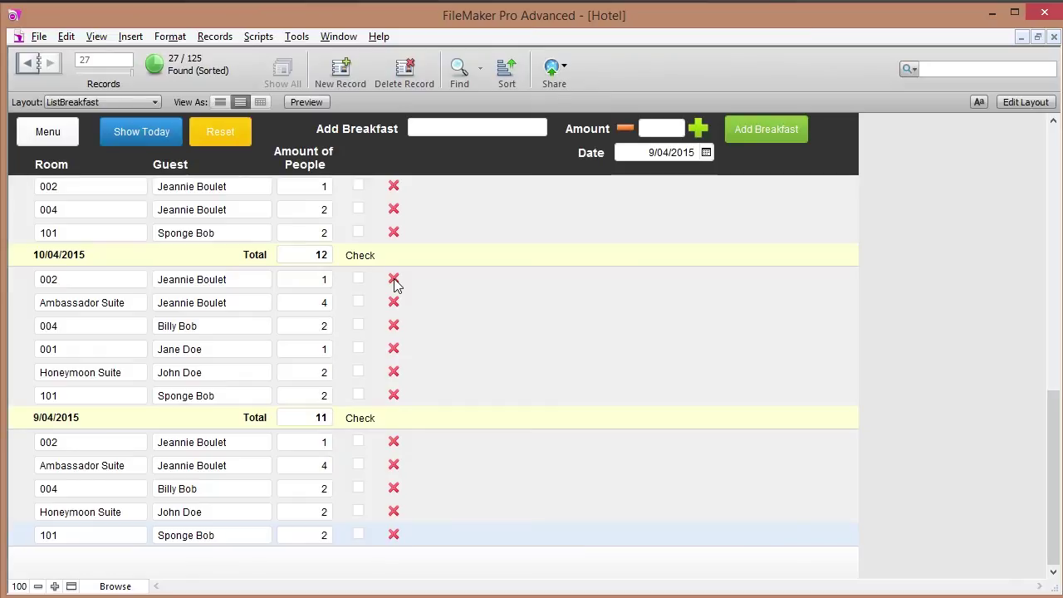
left_click(358, 534)
left_click(358, 511)
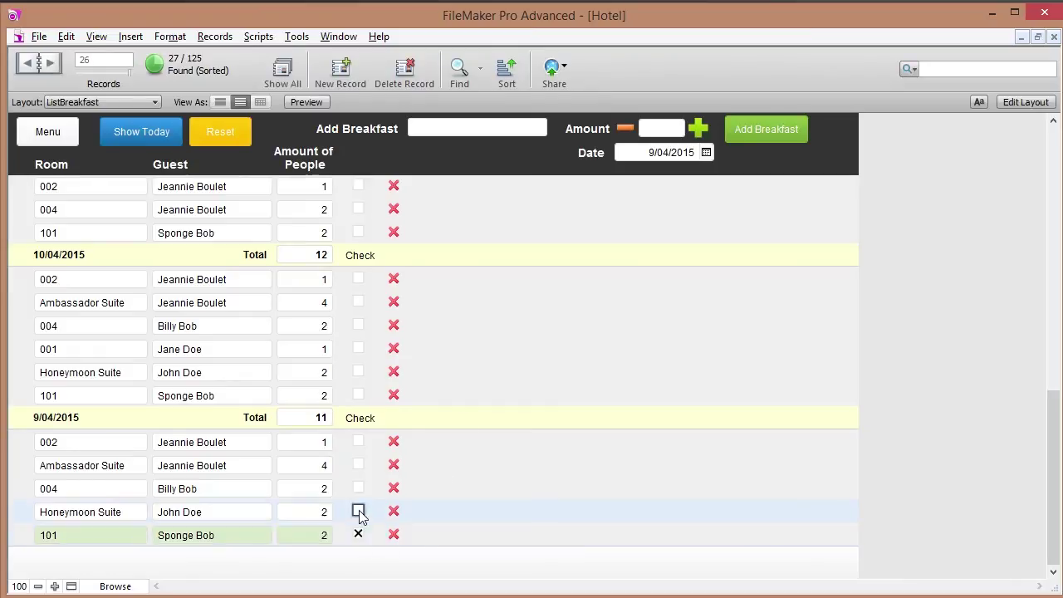
left_click(358, 487)
left_click(358, 442)
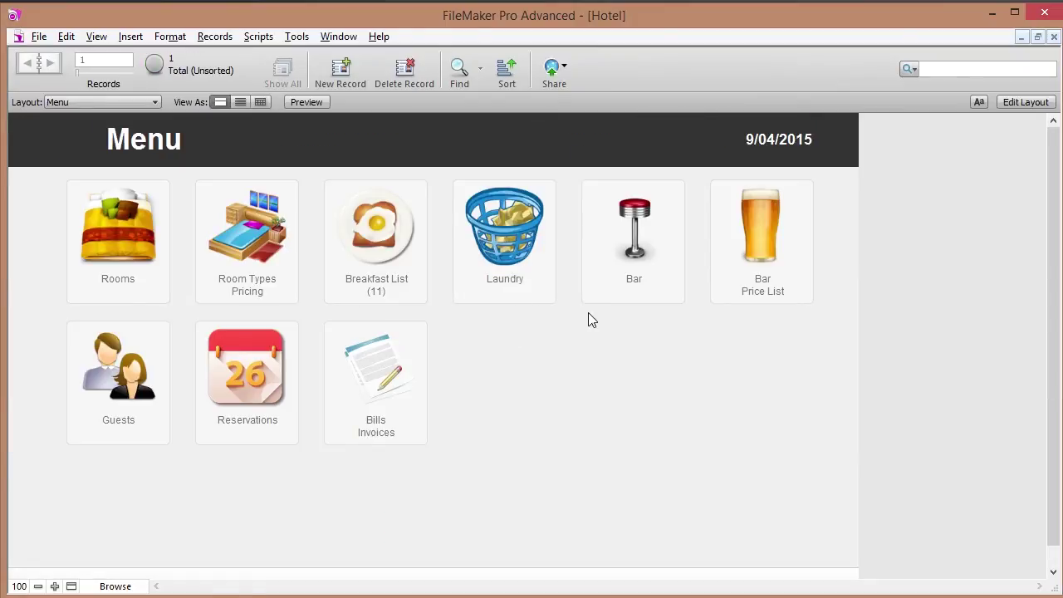
Record laundry for room 003: 2 shirts, 1 T-shirt, 2 pairs of socks and 3 pullovers.
left_click(508, 288)
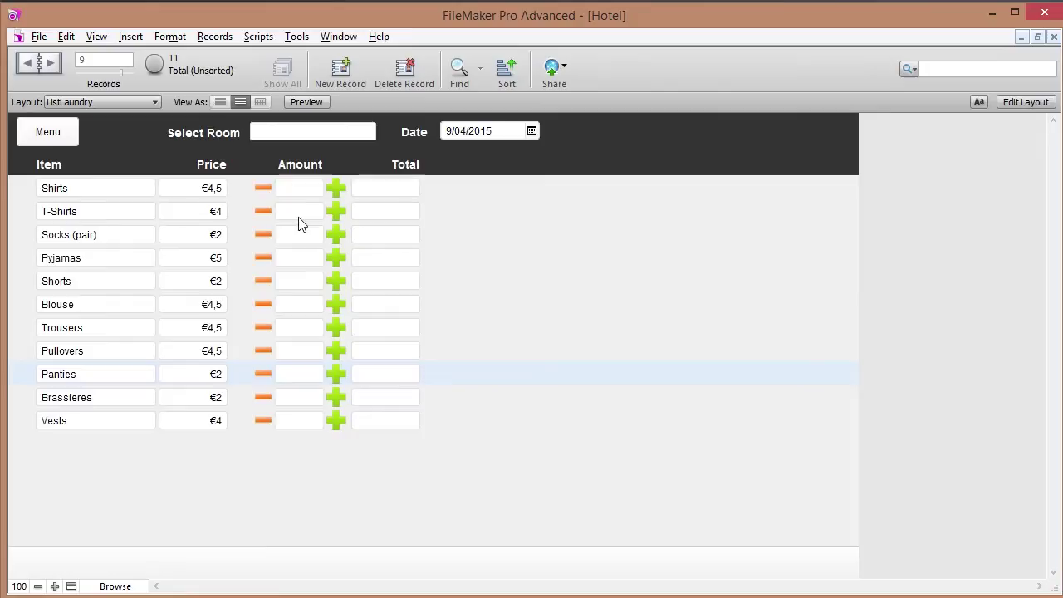
left_click(305, 131)
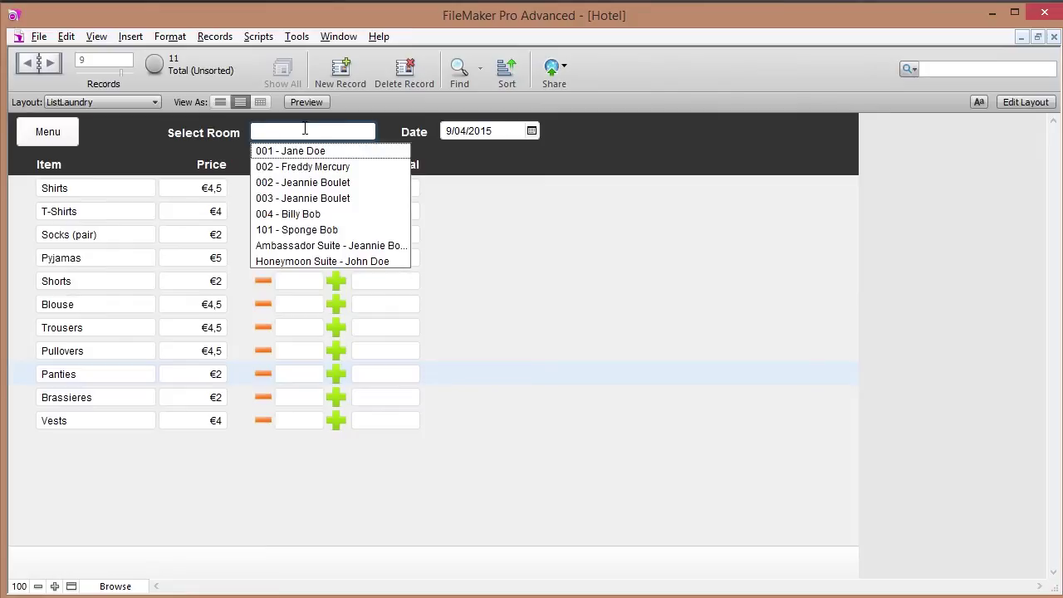
left_click(304, 198)
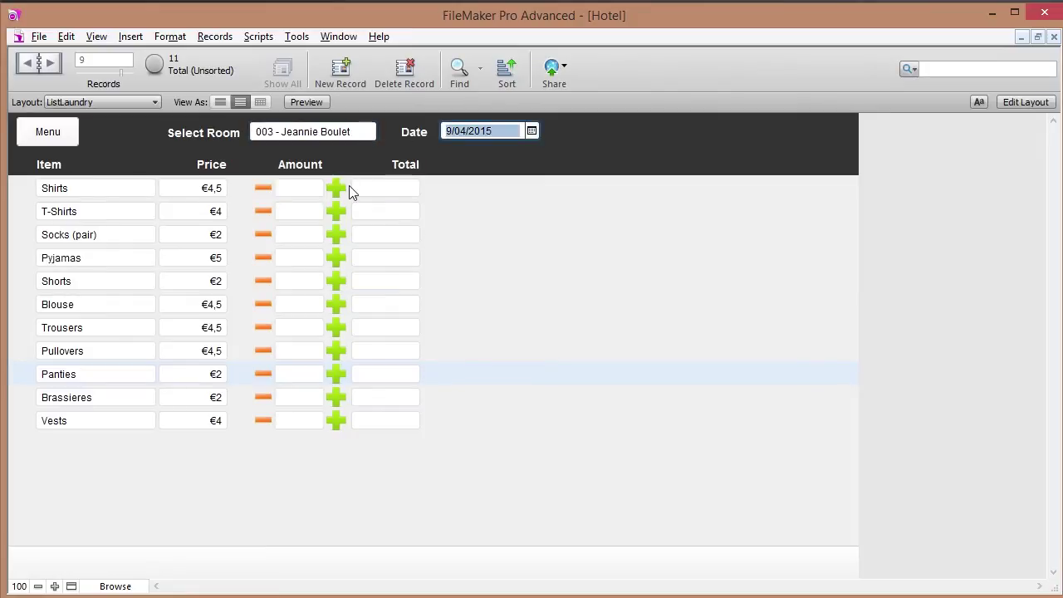
left_click(339, 190)
left_click(337, 189)
left_click(337, 212)
left_click(336, 234)
left_click(336, 235)
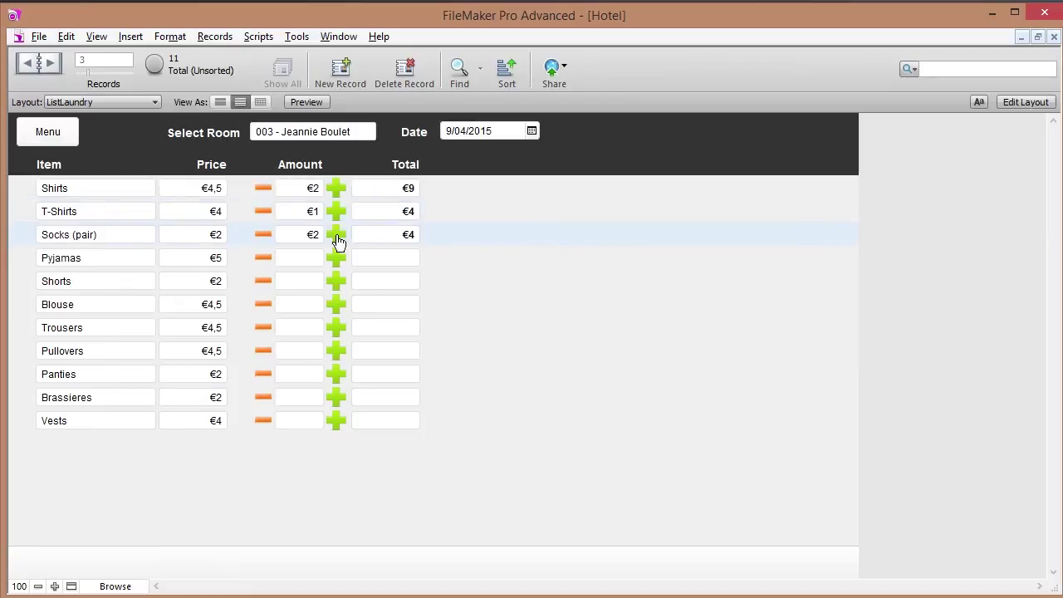
left_click(336, 355)
left_click(336, 356)
left_click(336, 355)
View the laundry sheet for room 004 and the bar price list.
left_click(297, 132)
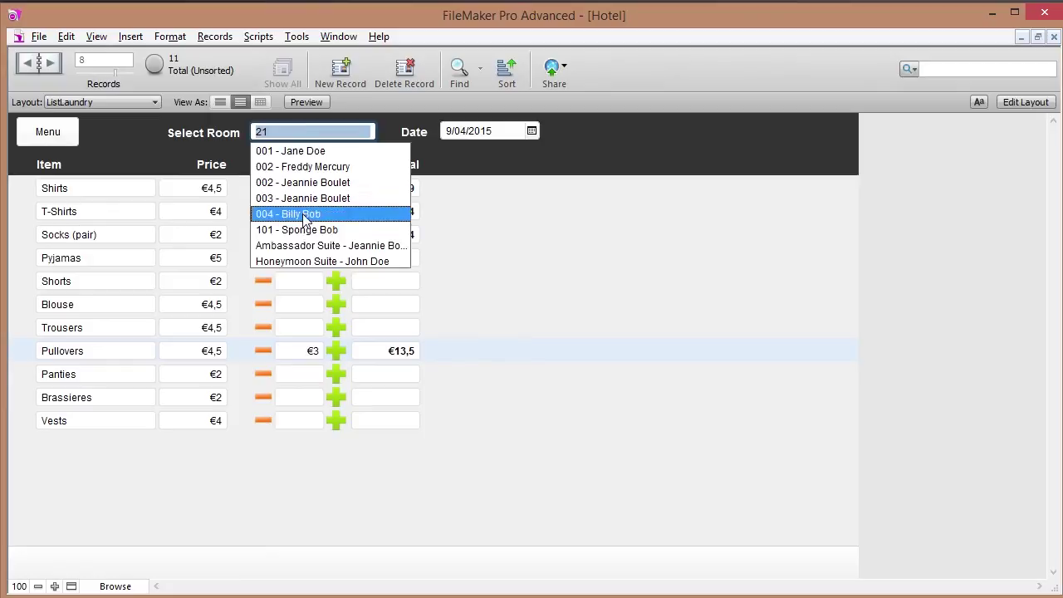
left_click(304, 215)
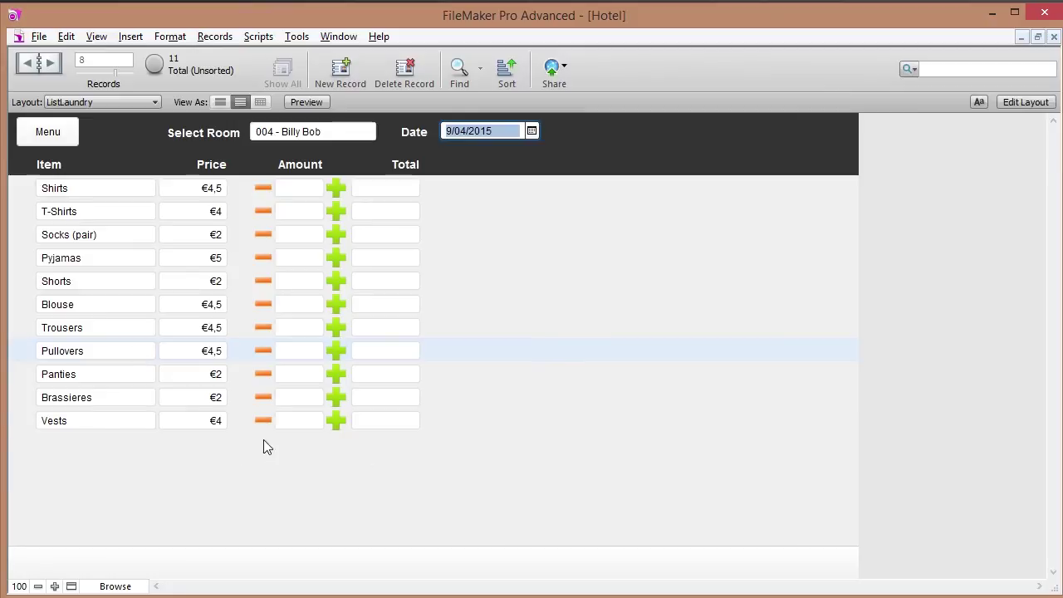
left_click(49, 134)
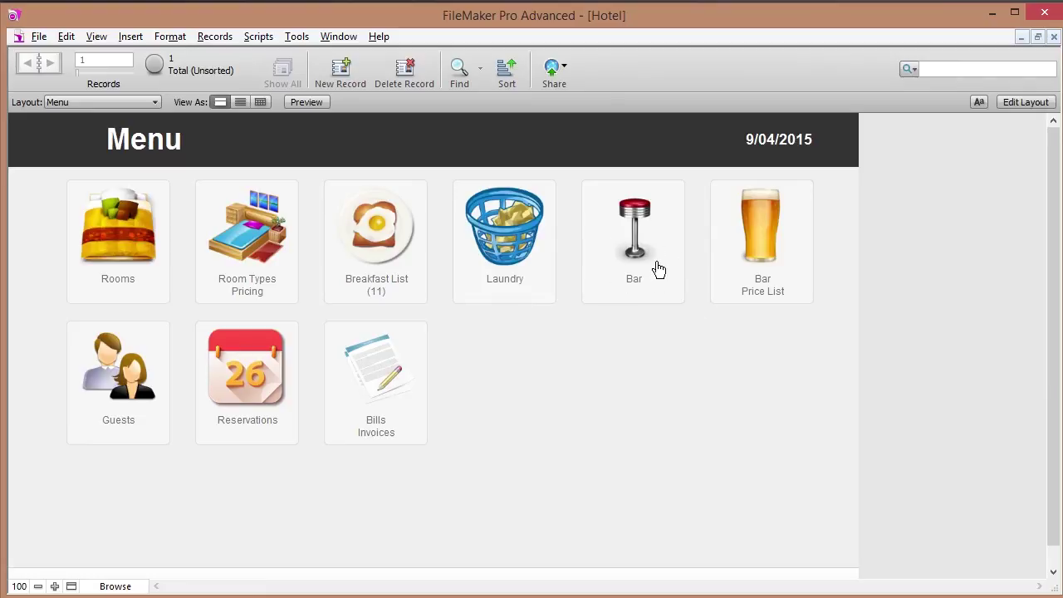
left_click(762, 259)
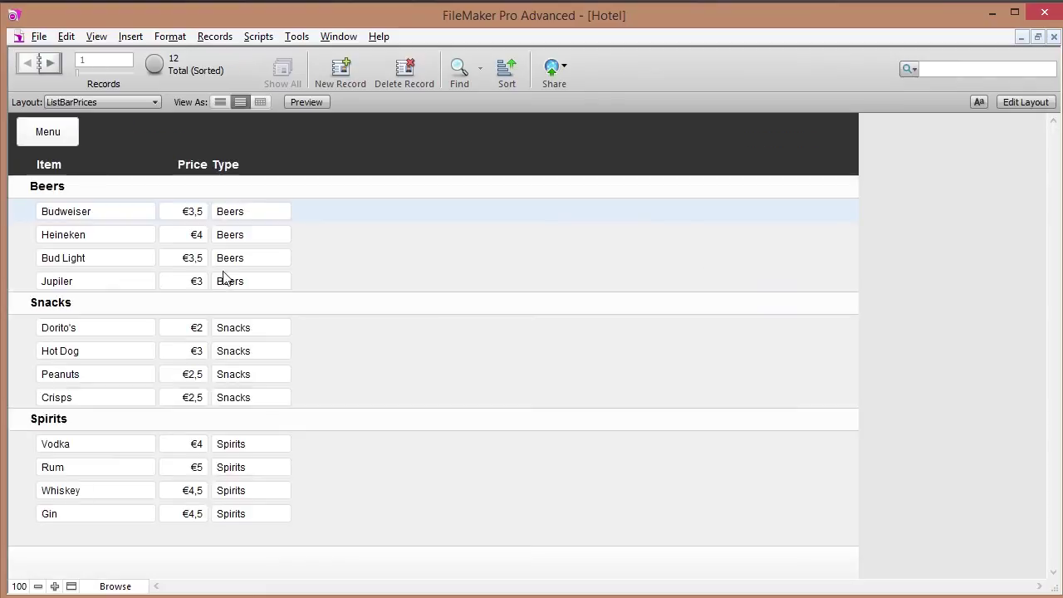
left_click(48, 135)
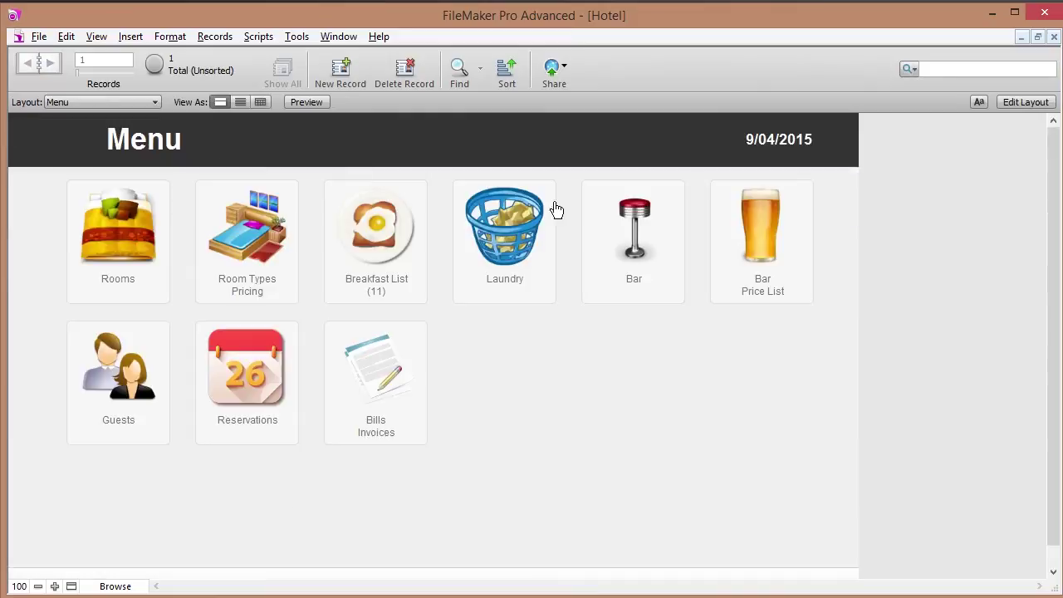
Add the guest of room 004 to the guests on the Bar order screen.
left_click(656, 239)
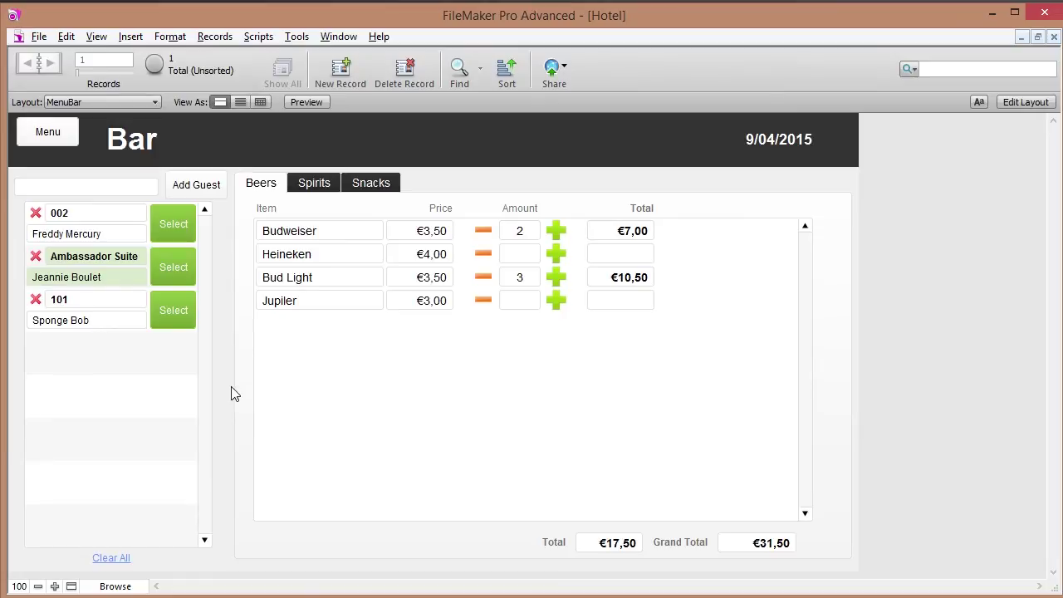
left_click(130, 189)
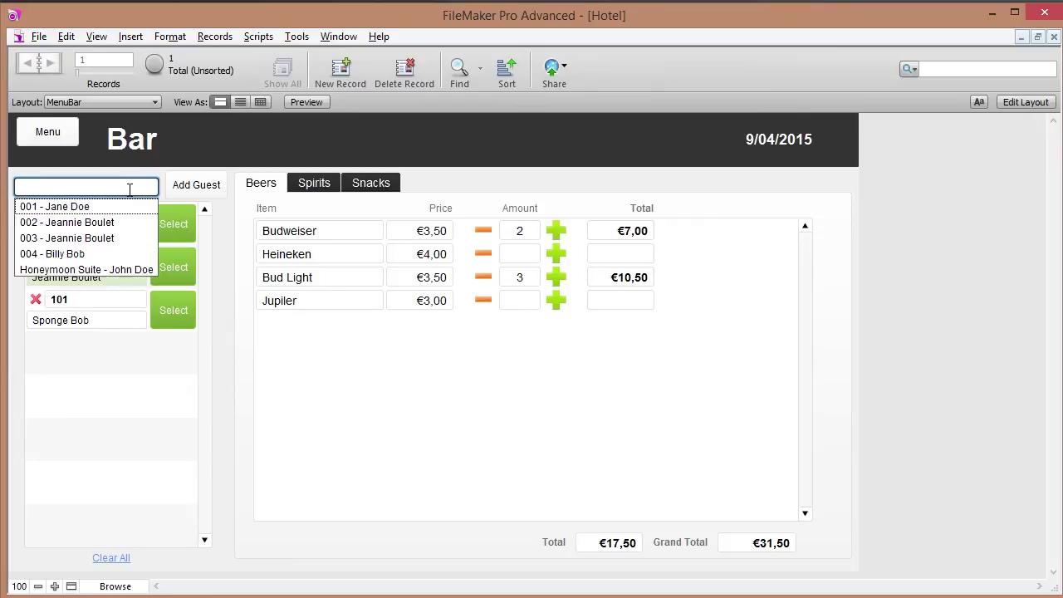
left_click(75, 257)
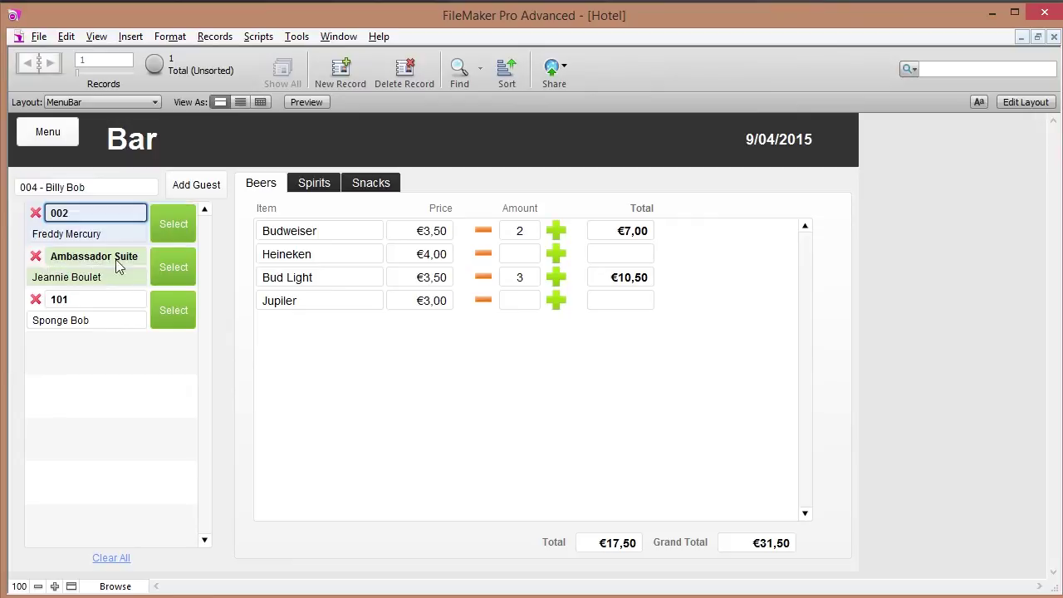
left_click(195, 185)
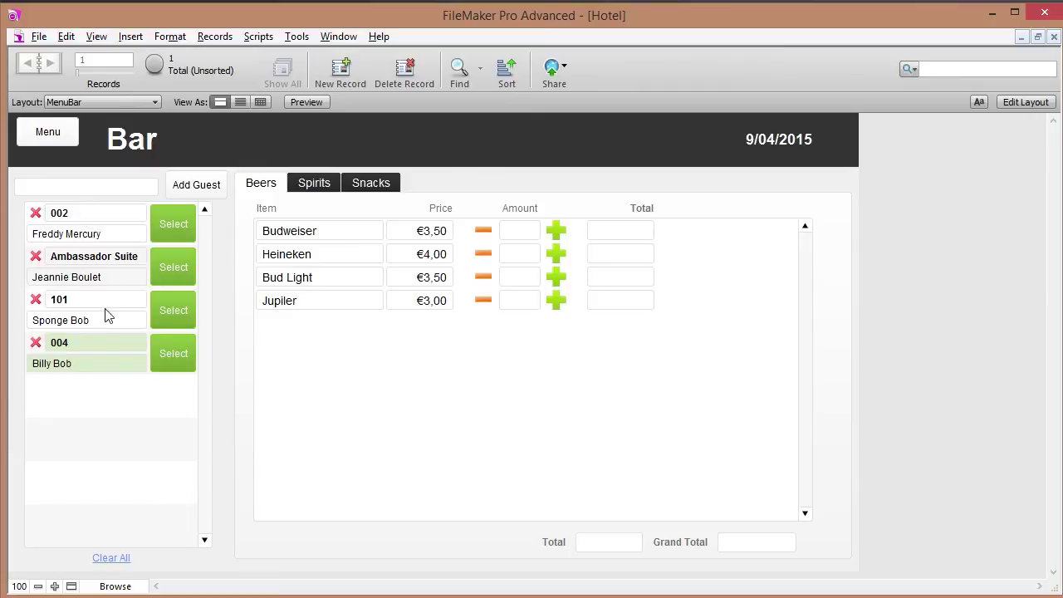
left_click(139, 190)
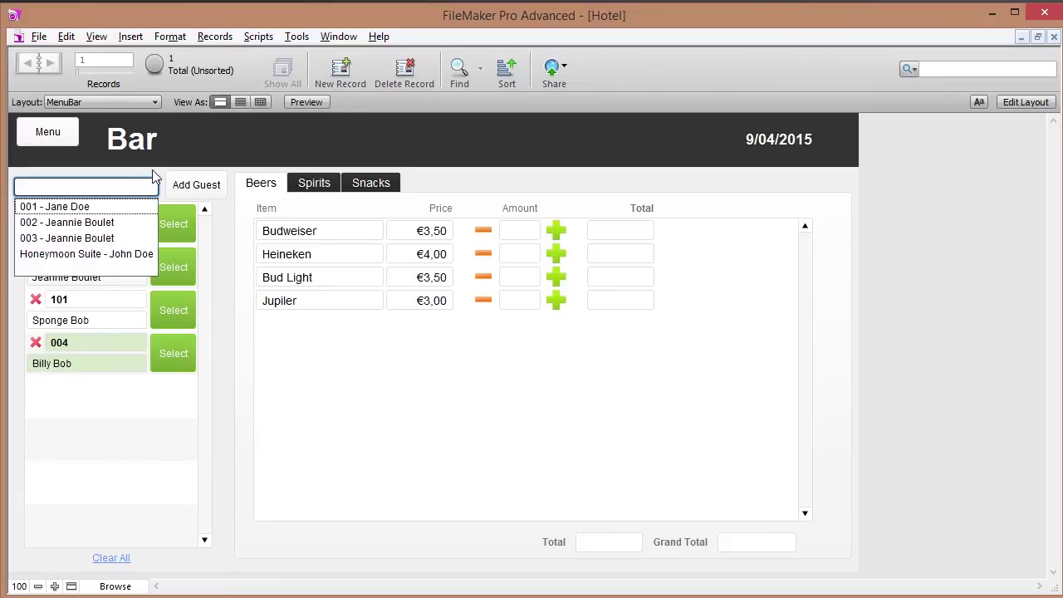
left_click(152, 170)
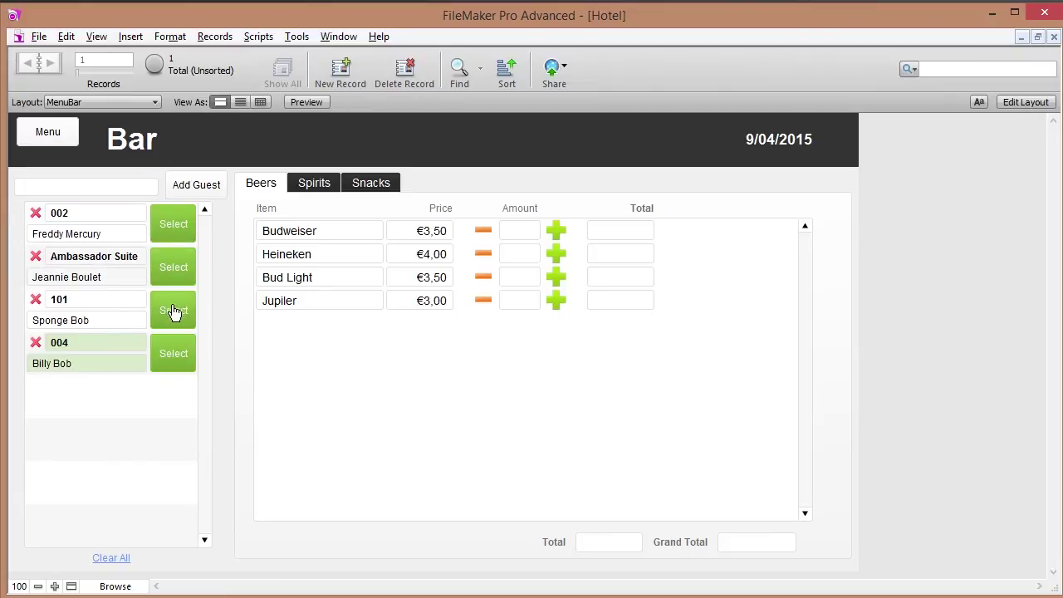
Compare the bar orders of the guests in 101, the Ambassador Suite and 002, ending on room 101.
left_click(177, 310)
left_click(172, 266)
left_click(169, 231)
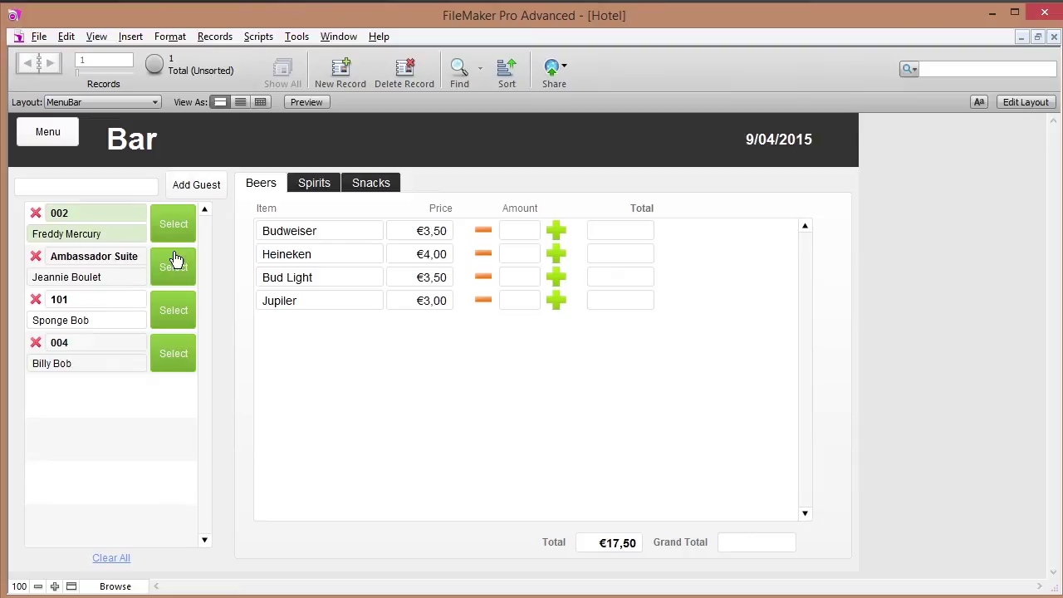
left_click(174, 270)
left_click(176, 319)
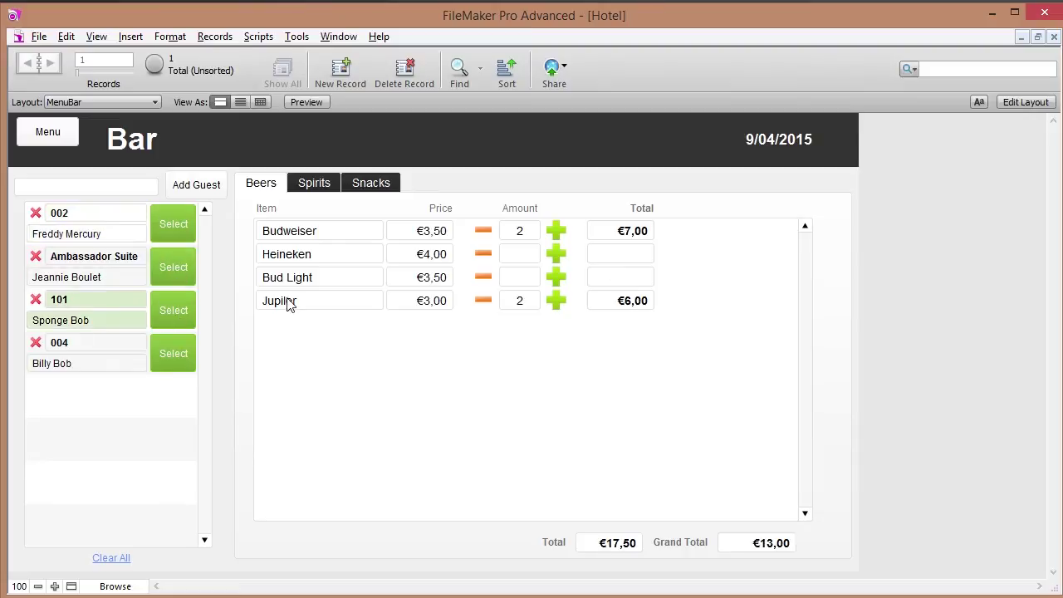
Add 3 Bud Light to the bar order of the guest in room 101.
left_click(555, 277)
left_click(555, 277)
left_click(555, 277)
Record the bar order for the guest in room 004: 2 Jupiler, 3 Rum and 3 Budweiser.
left_click(173, 353)
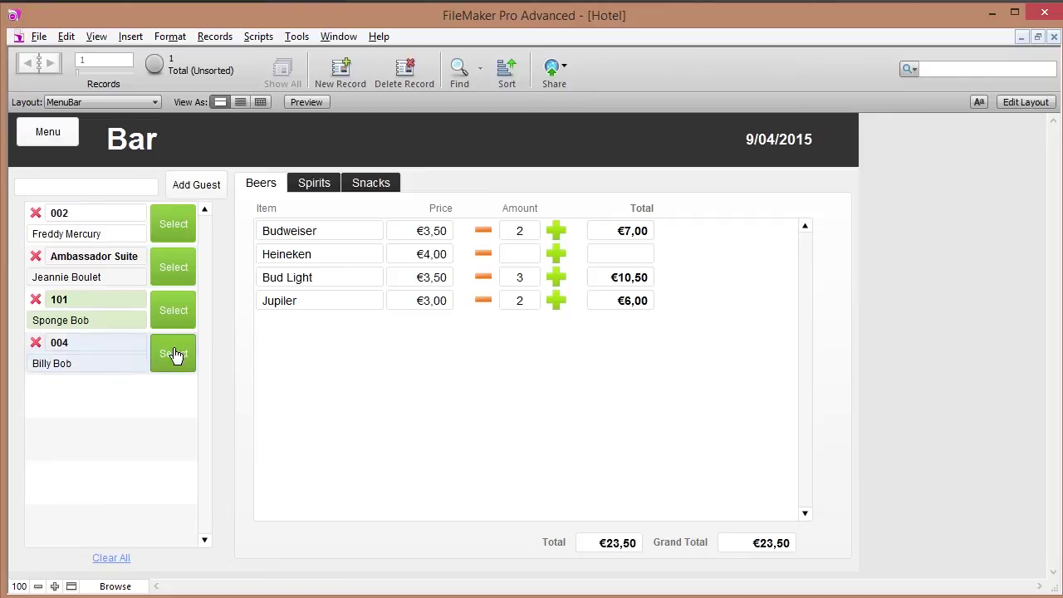
left_click(558, 302)
left_click(558, 303)
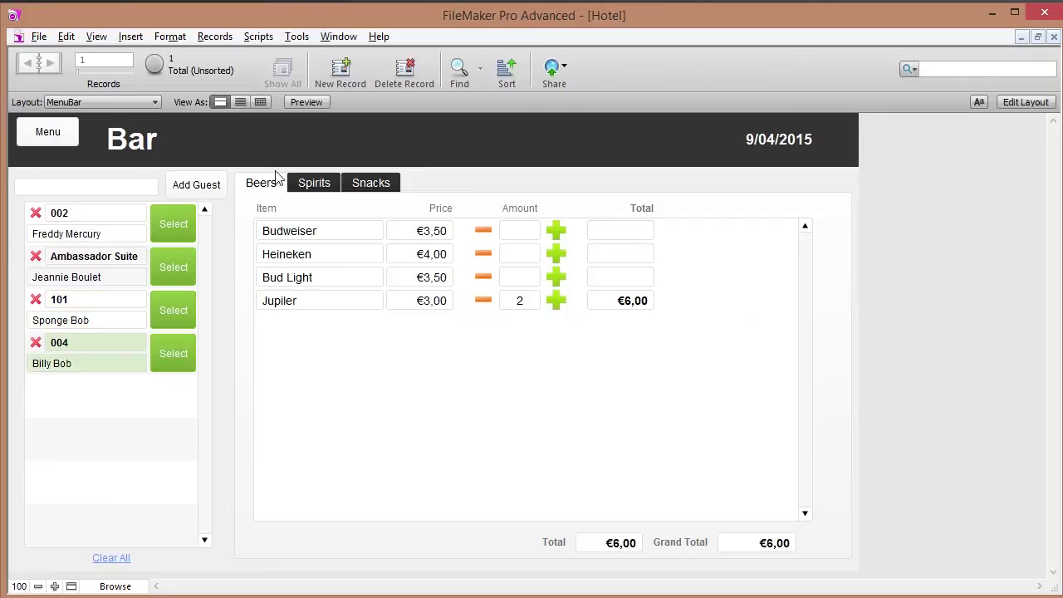
left_click(304, 183)
left_click(557, 254)
left_click(557, 254)
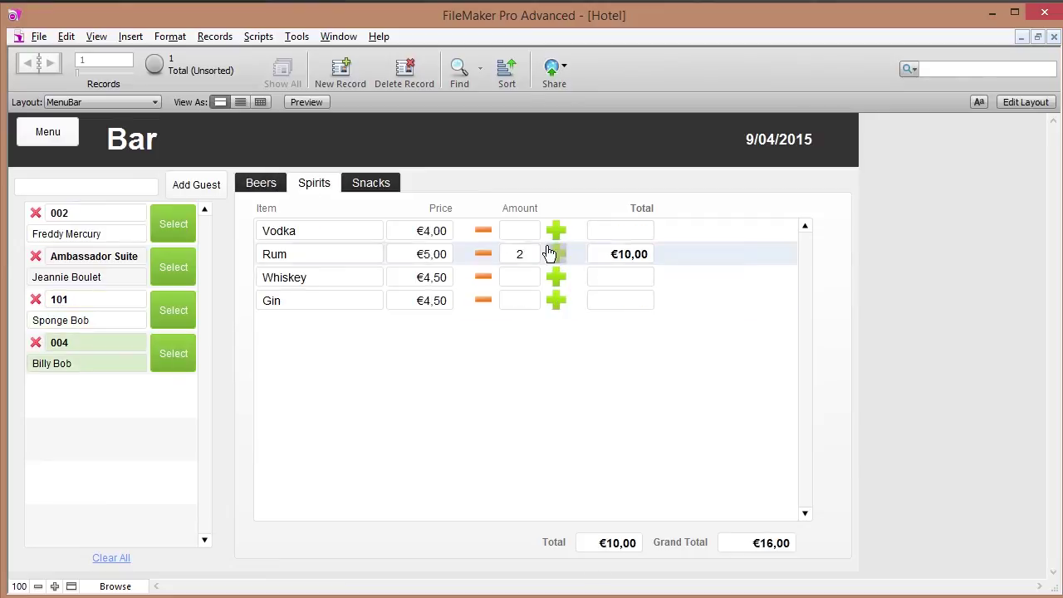
left_click(556, 254)
left_click(265, 183)
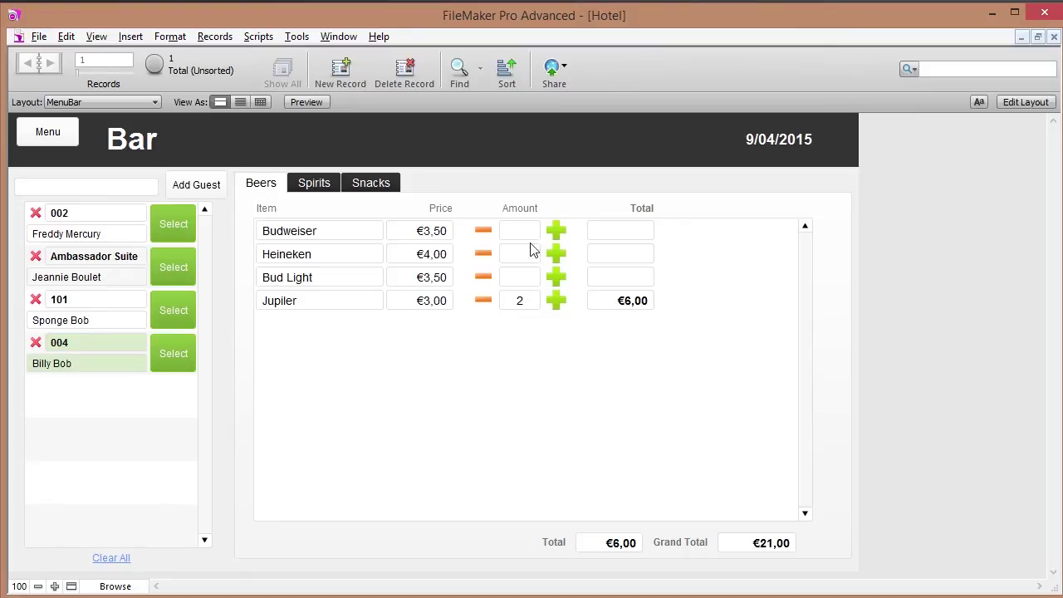
left_click(560, 231)
left_click(560, 231)
left_click(560, 231)
Record 2 Budweiser and 1 Heineken on the bar order of the guest in room 002.
left_click(174, 223)
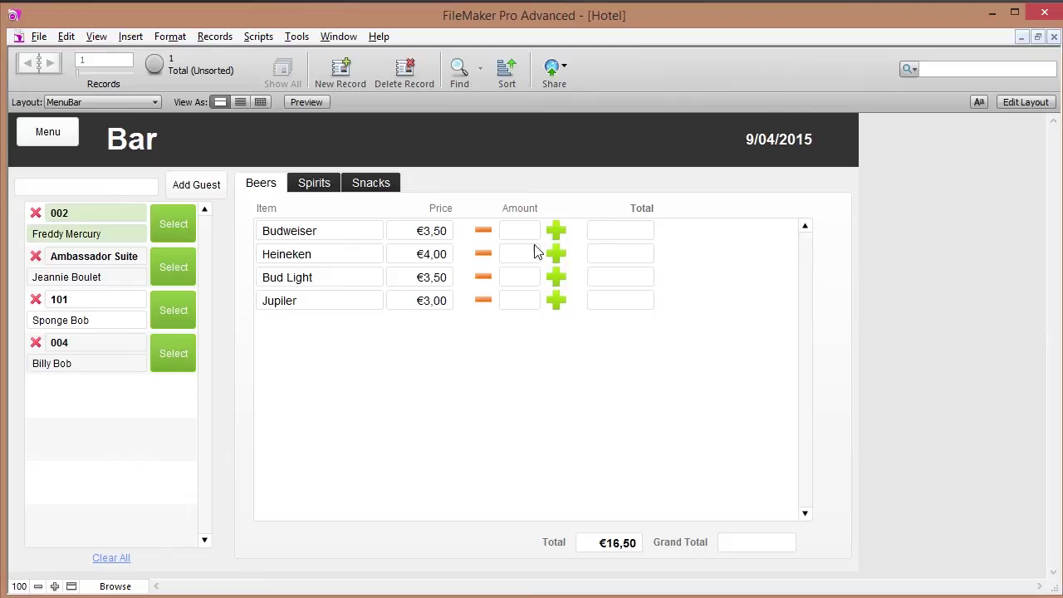
left_click(559, 232)
left_click(558, 231)
left_click(558, 255)
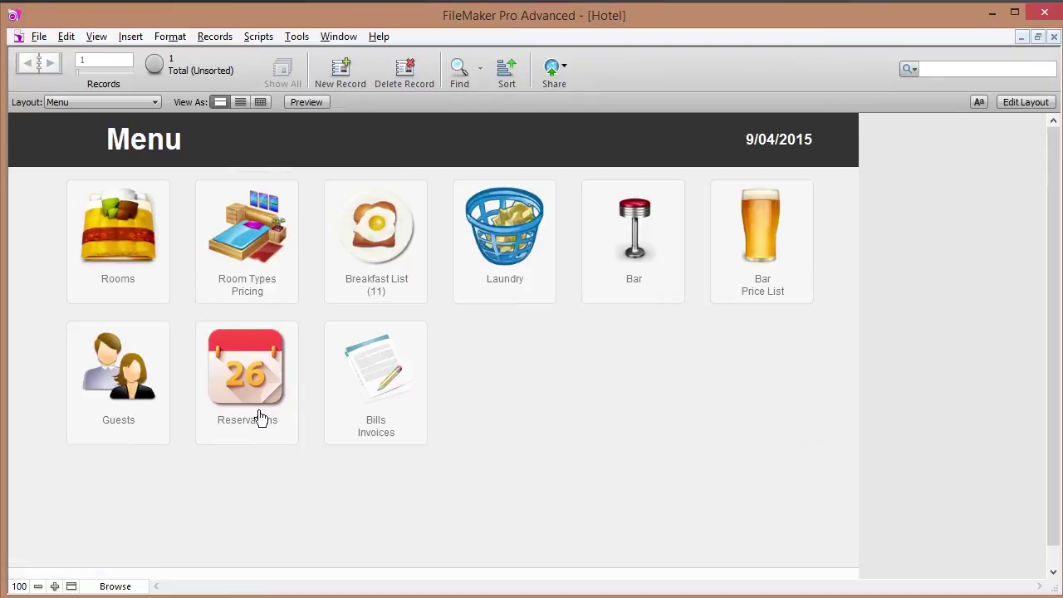
Open the booking detail for room 101 from the reservations and look through its bill items.
left_click(261, 417)
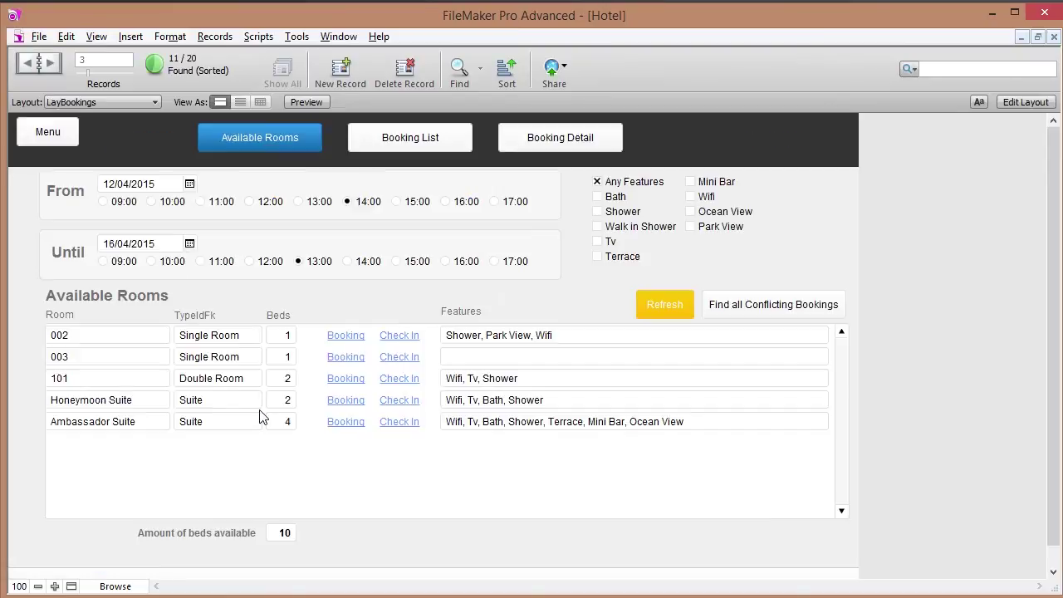
left_click(590, 140)
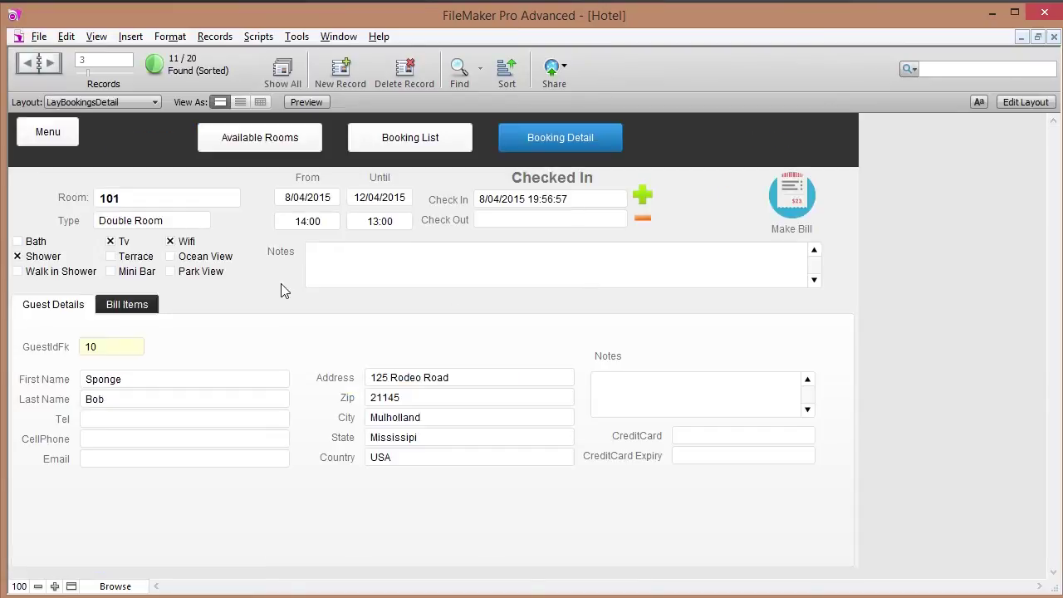
left_click(133, 307)
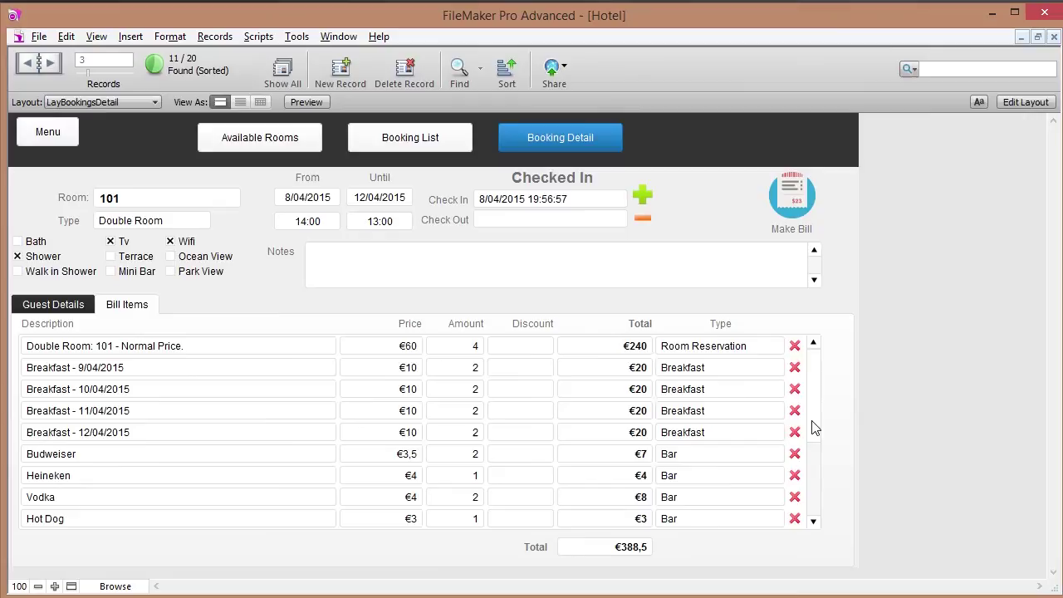
scroll(814, 429, "down", 5)
scroll(826, 486, "up", 5)
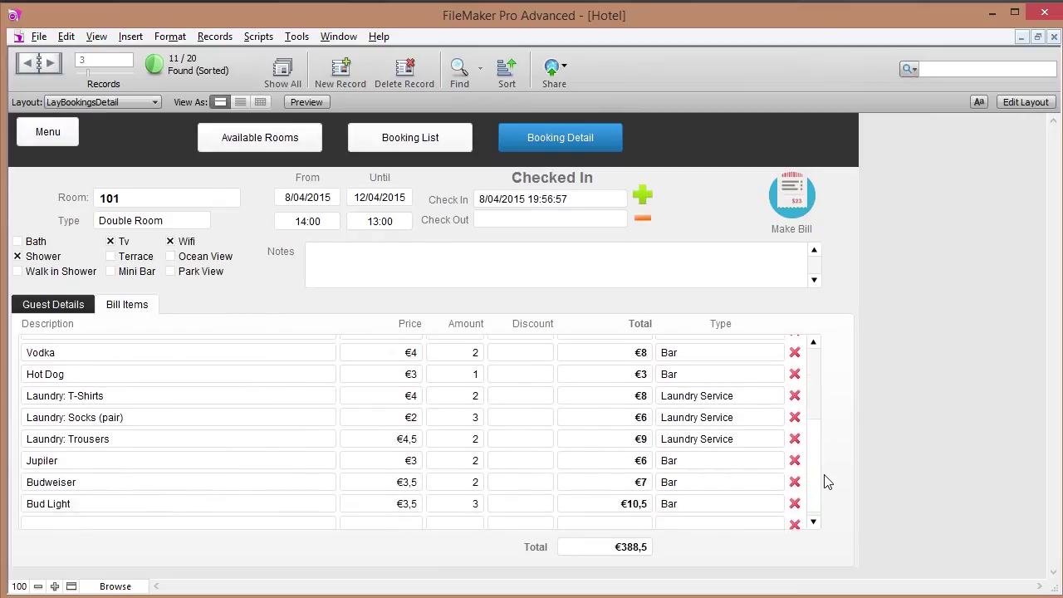
Make the bill for the room 101 booking and export it as a PDF.
left_click(796, 202)
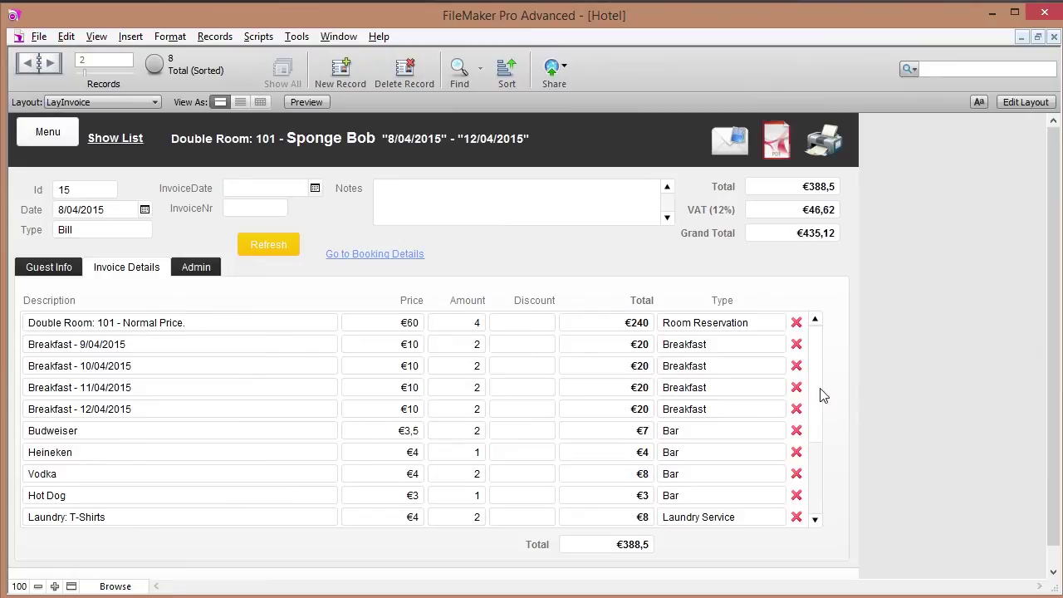
scroll(821, 394, "down", 5)
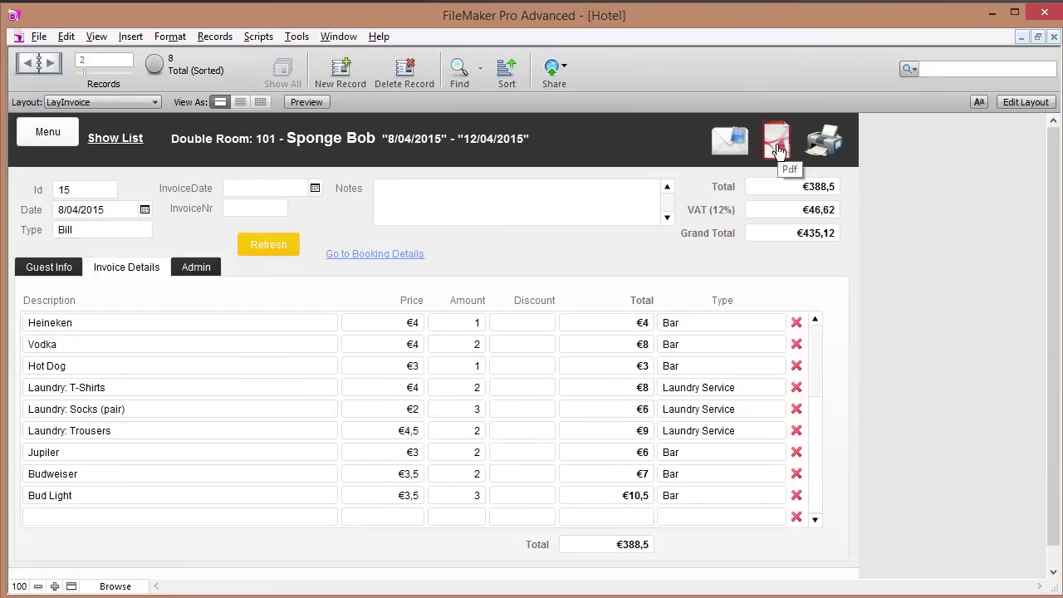
left_click(778, 147)
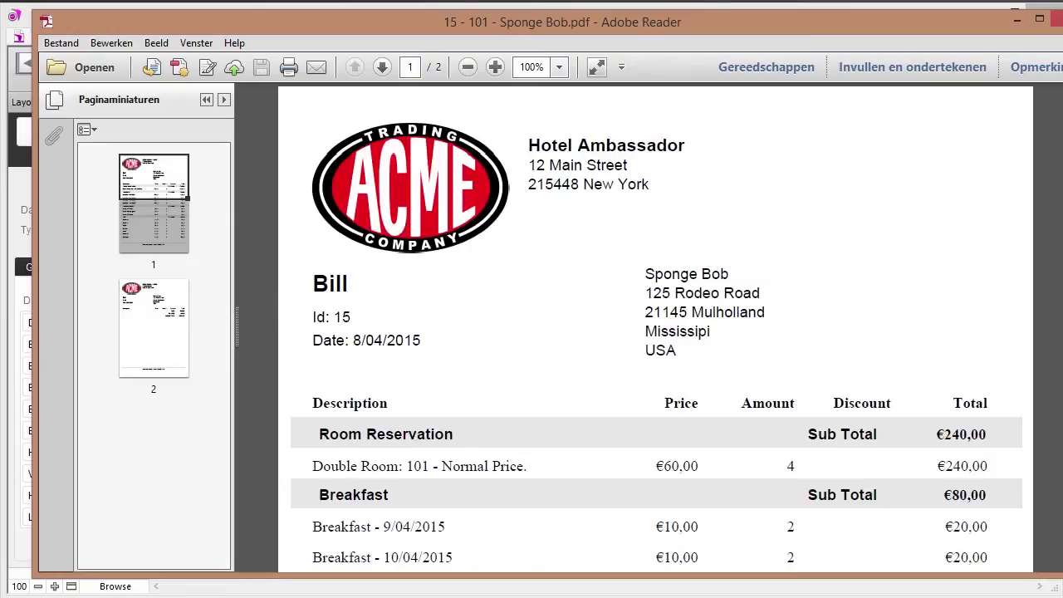
Review the room, breakfast, laundry and bar charges in the PDF bill and switch back to FileMaker Pro Advanced.
scroll(655, 328, "down", 4)
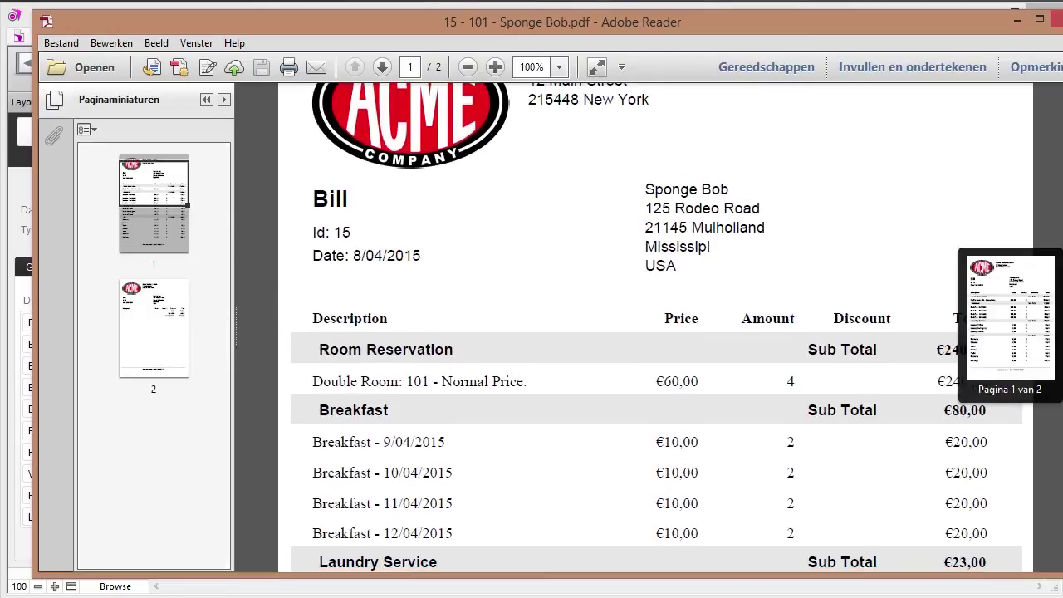
scroll(655, 328, "down", 3)
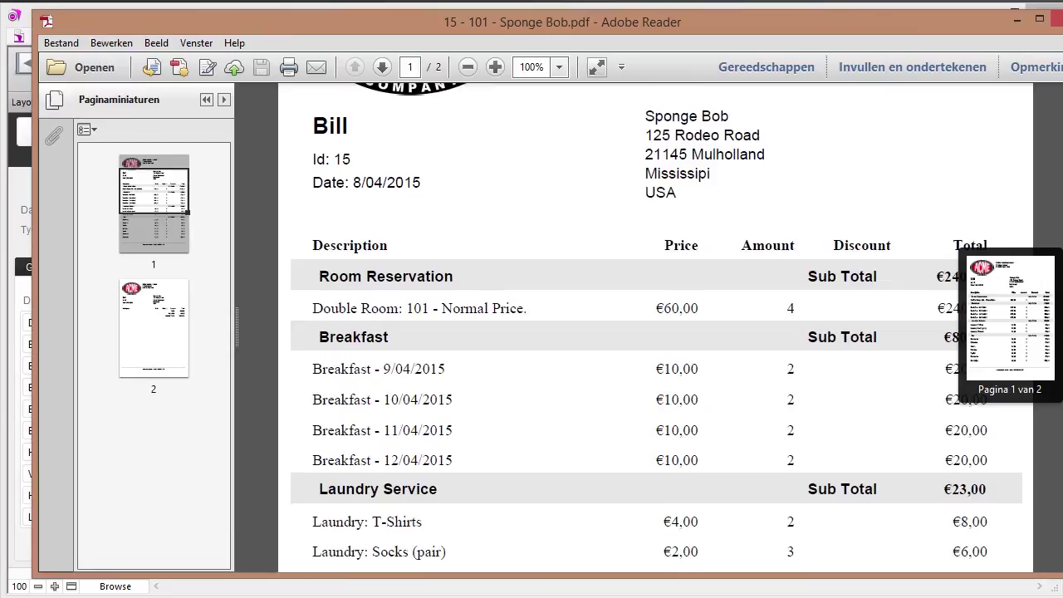
scroll(656, 328, "down", 5)
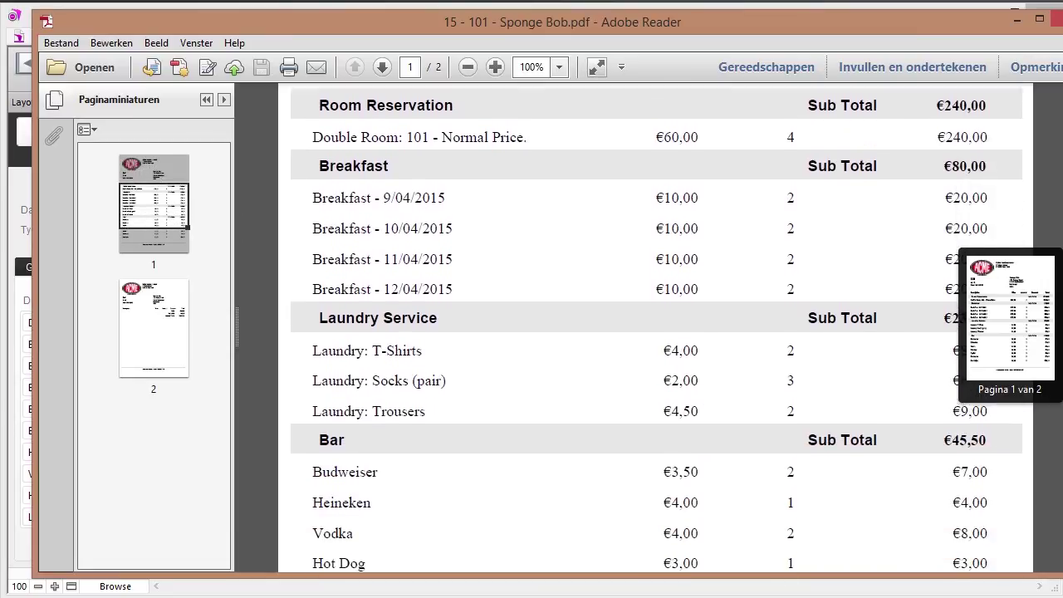
key("alt+Tab")
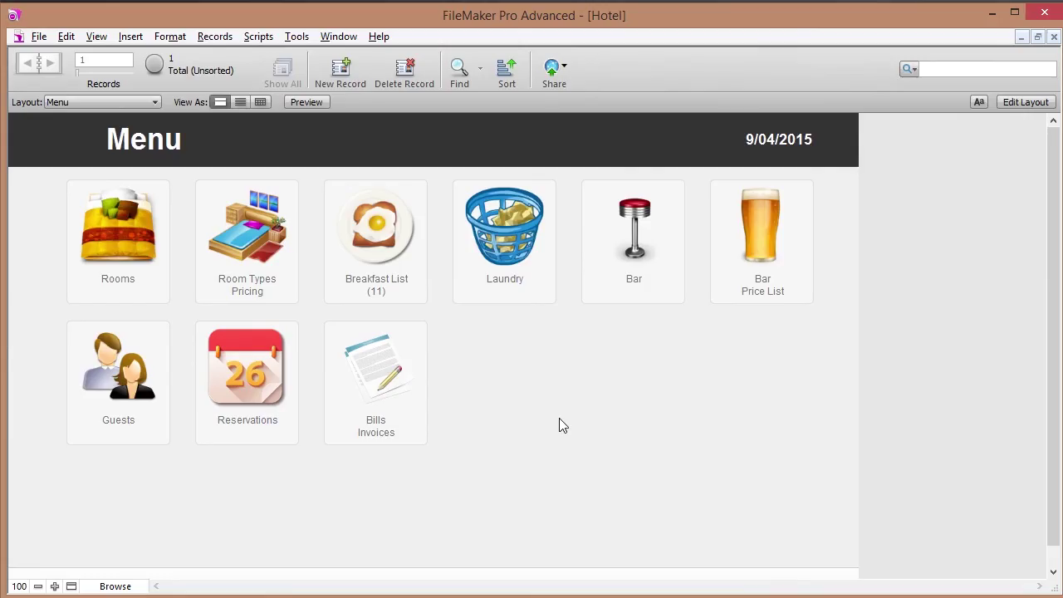